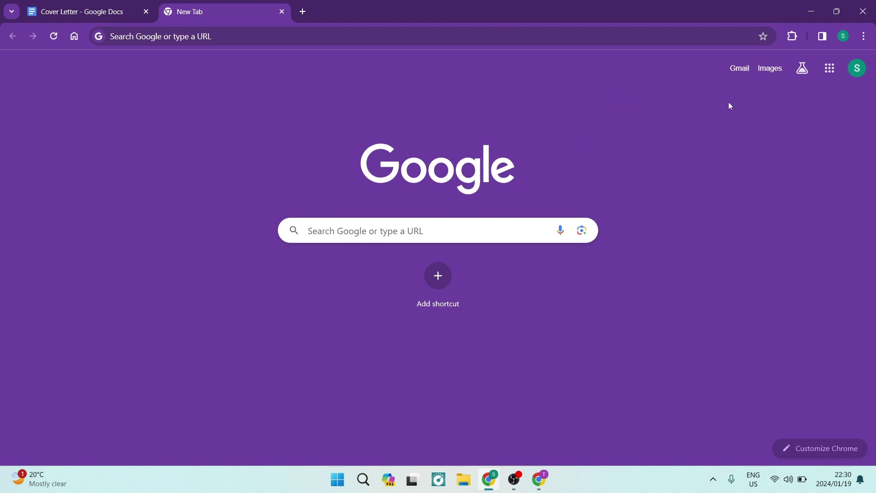
Return to the cover letter, open its header, and turn off Different first page.
click(833, 73)
scroll(767, 228, down, 5)
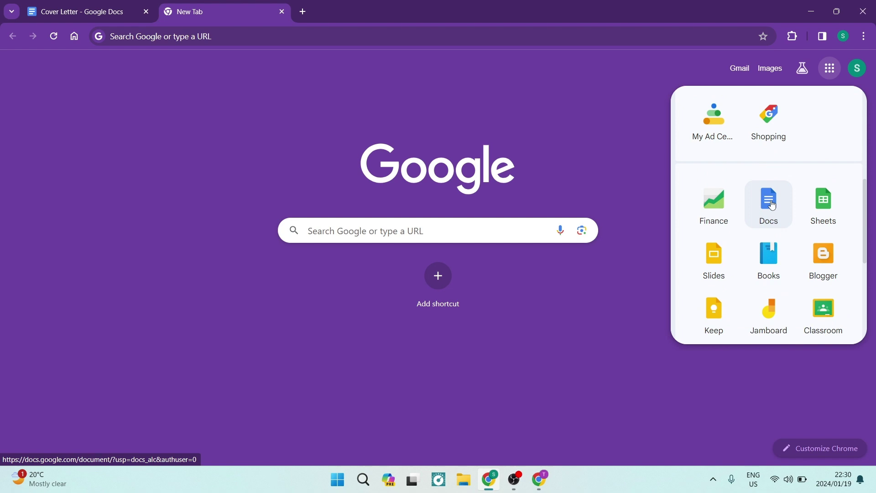
click(514, 110)
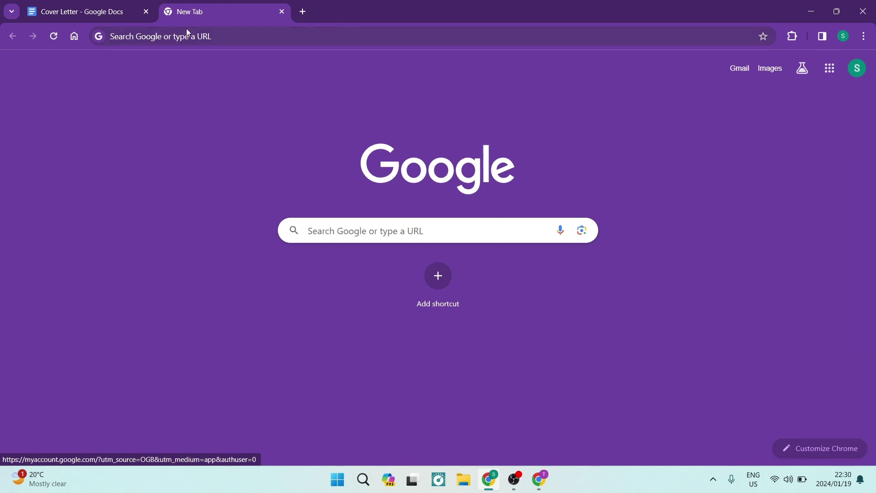
click(281, 12)
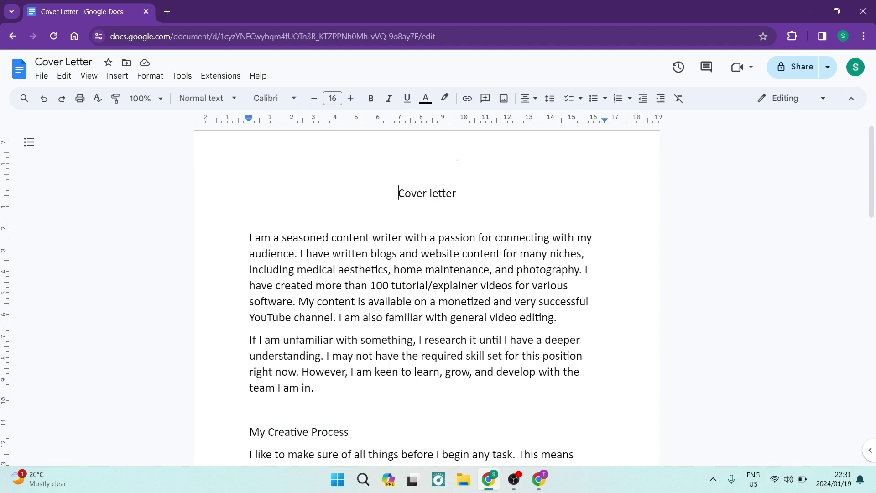
double_click(404, 174)
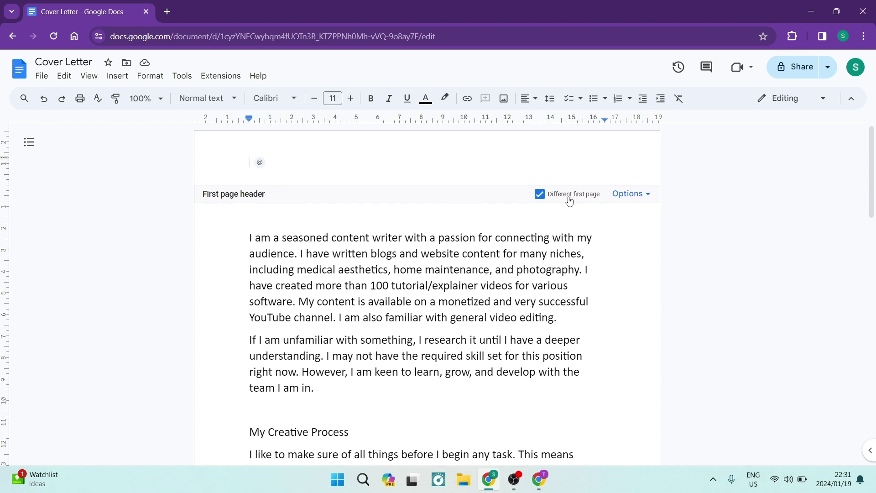
click(539, 196)
Add top-of-page header numbers that skip page one, then return to the body text.
click(117, 80)
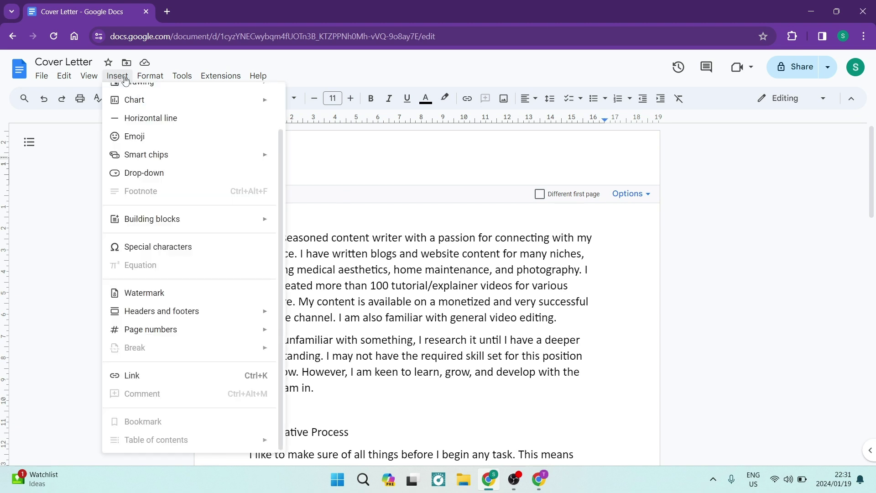
mouse_move(118, 98)
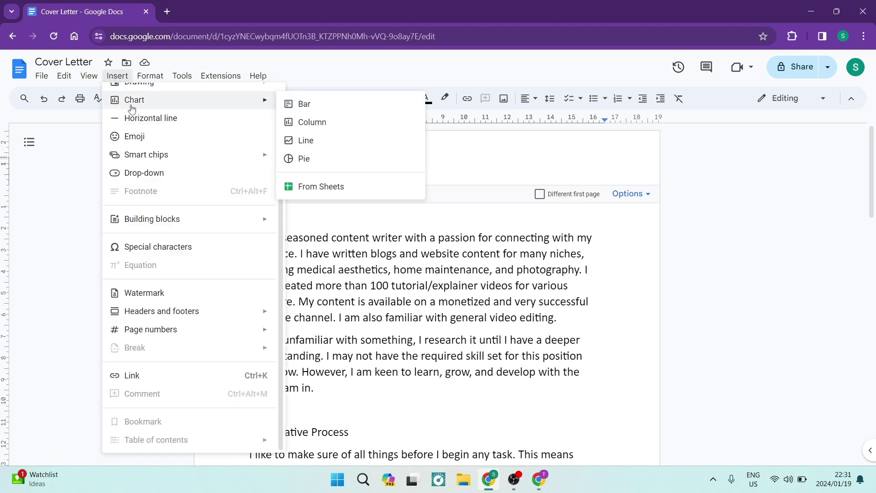
mouse_move(171, 333)
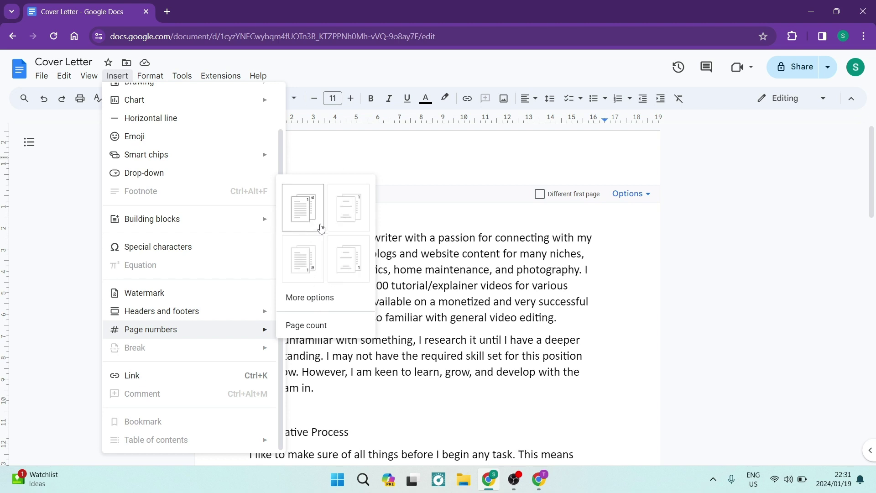
click(352, 211)
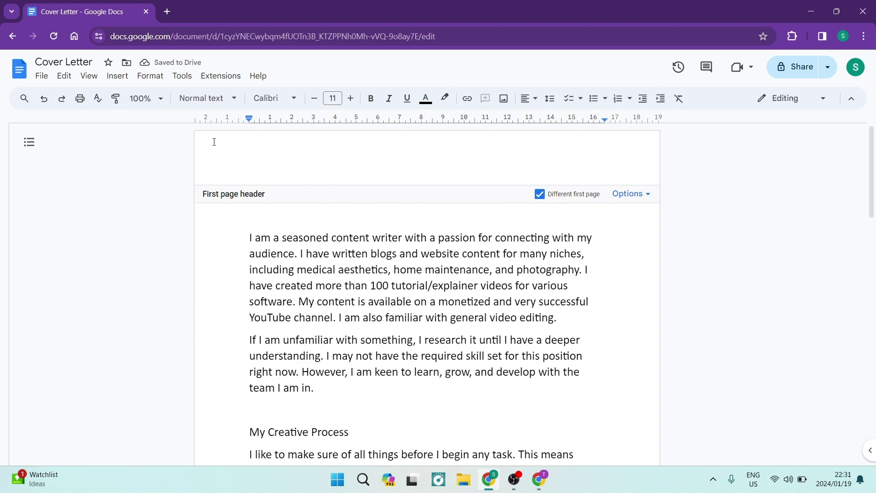
scroll(274, 292, down, 12)
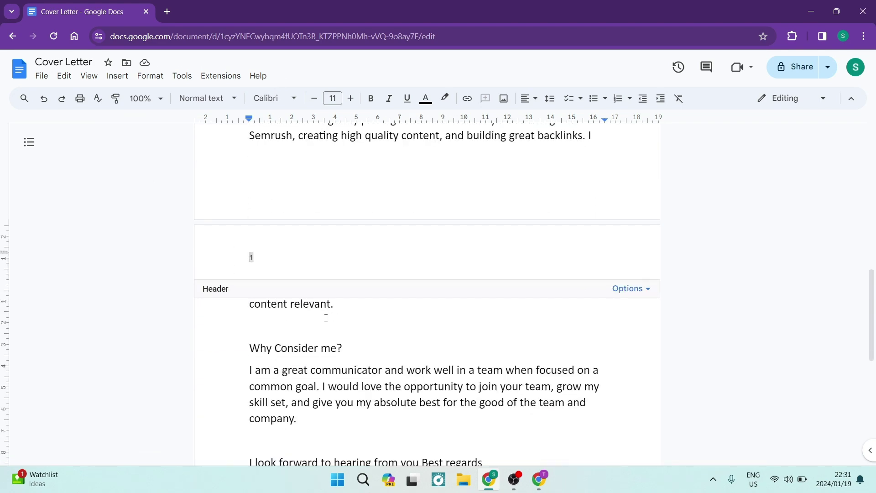
scroll(324, 311, down, 1)
scroll(313, 305, up, 3)
double_click(313, 305)
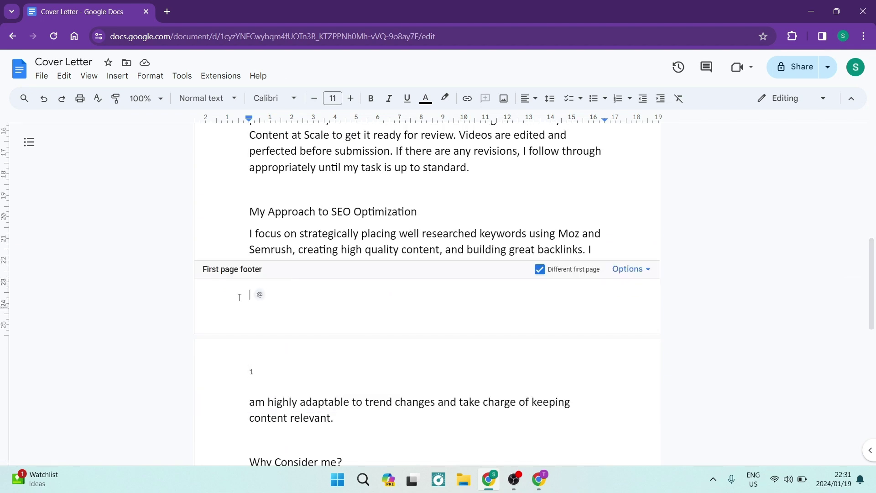
click(165, 226)
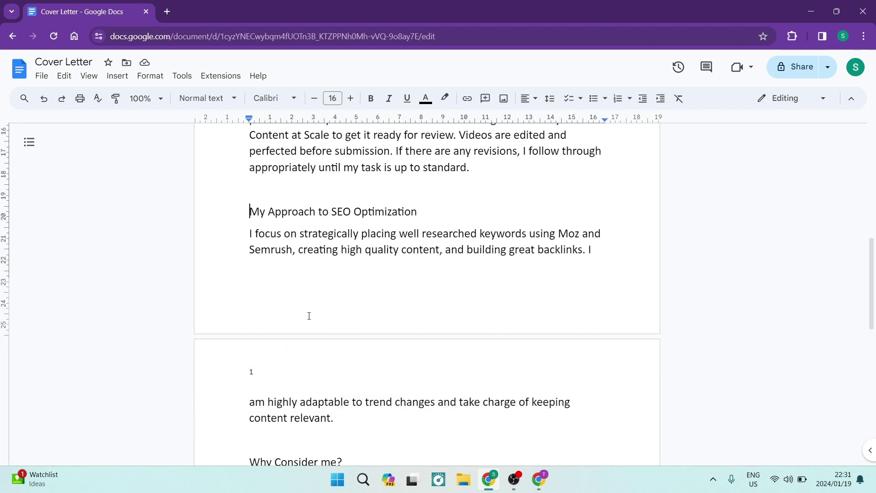
scroll(290, 275, up, 10)
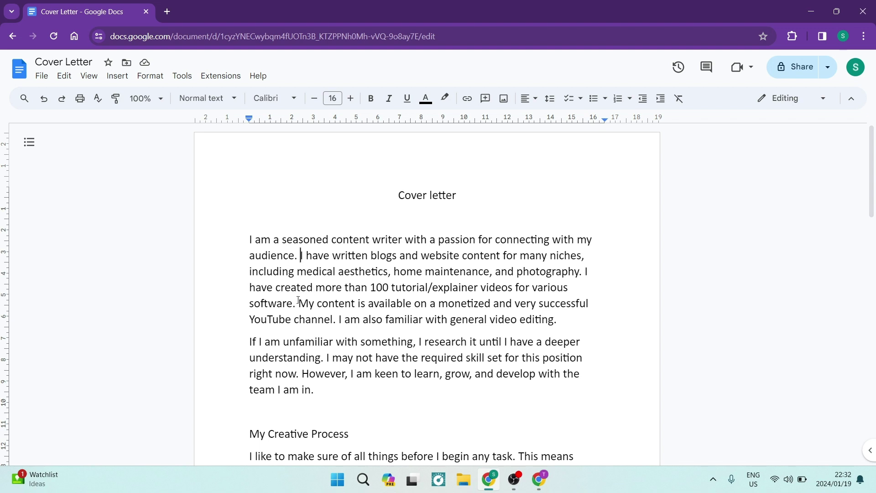
Insert footnote 1 after 'audience.' and jump to its empty note on page 1.
key(Left)
key(Left)
click(118, 78)
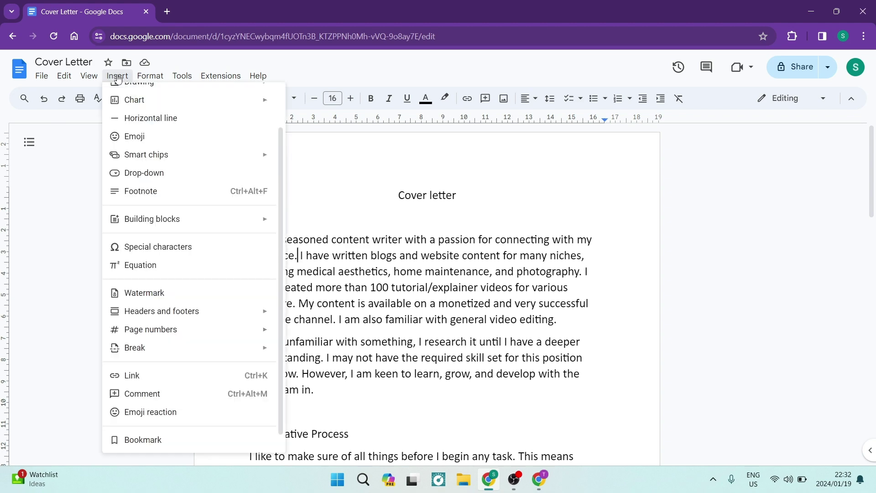
click(171, 197)
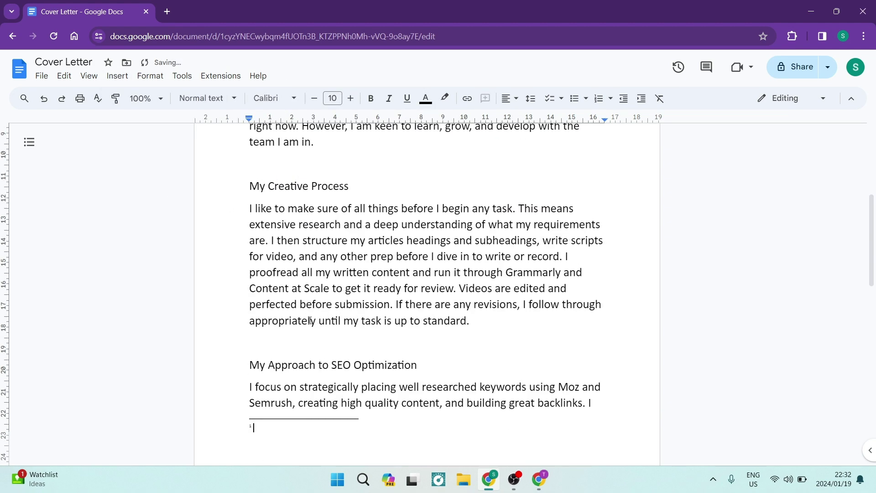
scroll(306, 311, up, 5)
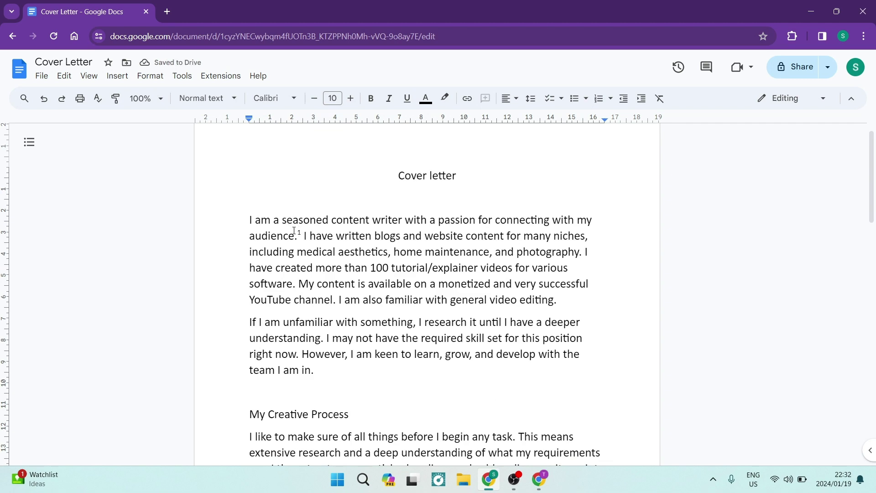
click(299, 232)
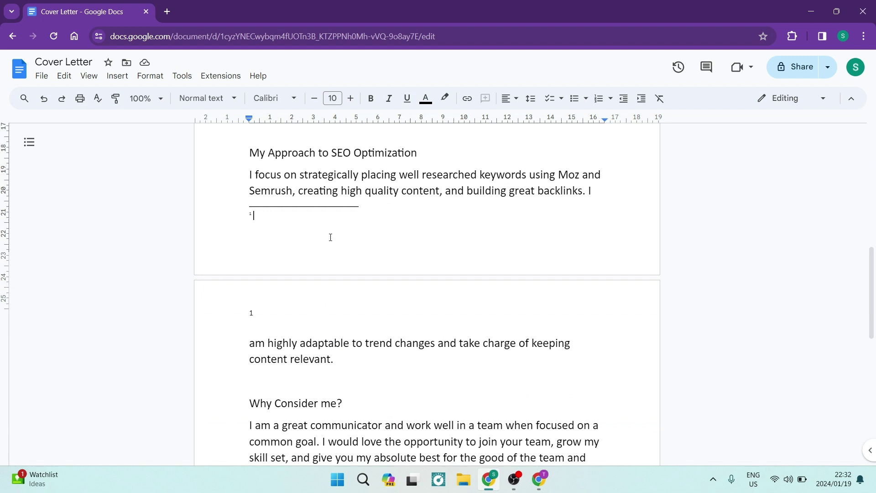
scroll(331, 237, down, 1)
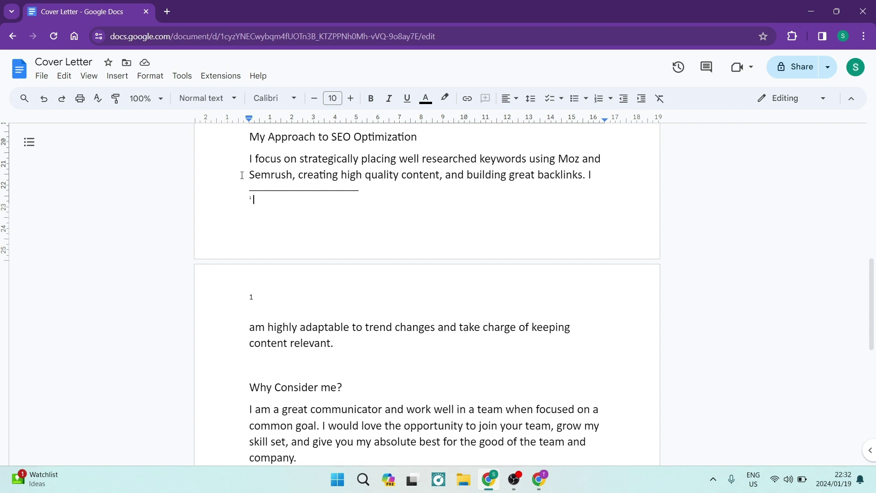
Type 'Intro' as the text of footnote 1.
text(Intro)
scroll(251, 213, up, 8)
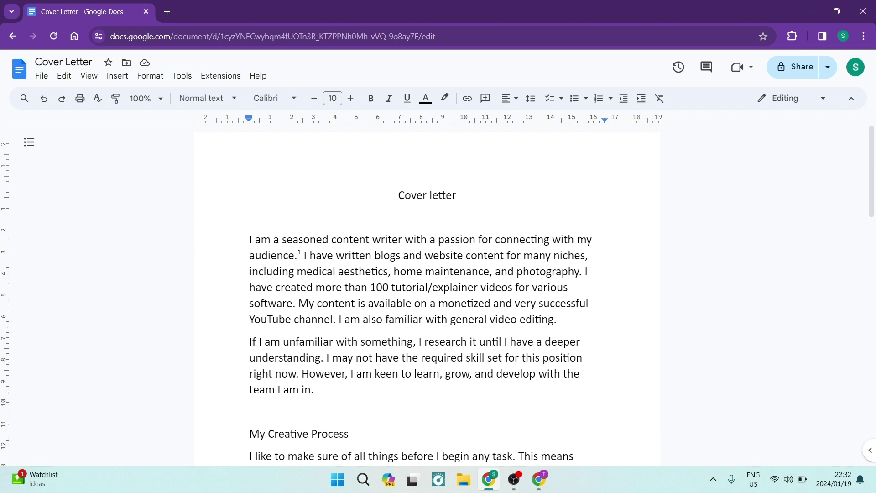
scroll(334, 271, down, 3)
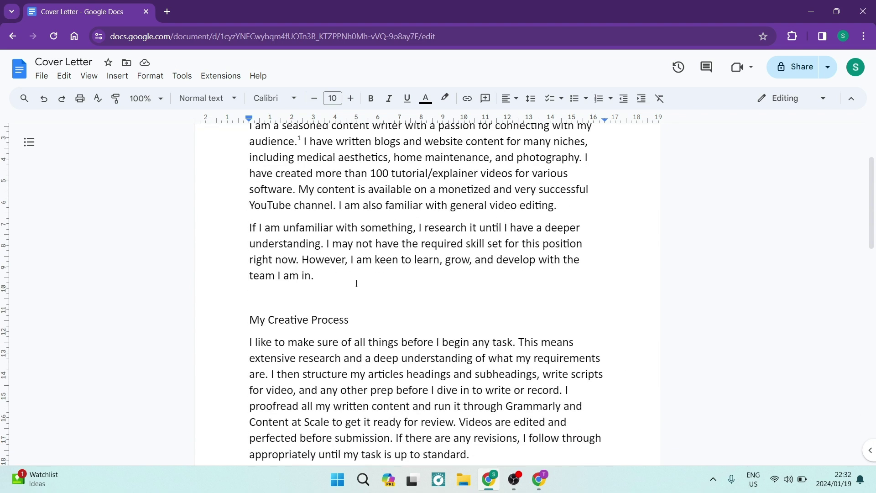
scroll(351, 285, down, 5)
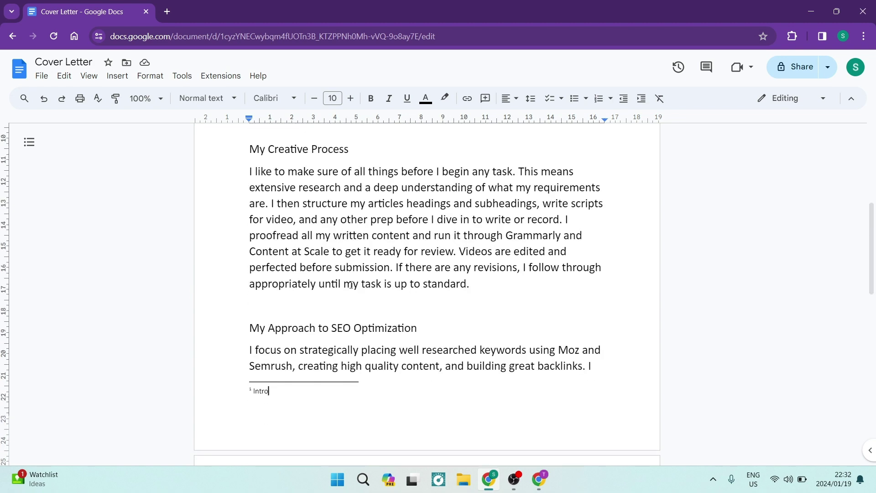
scroll(296, 321, down, 1)
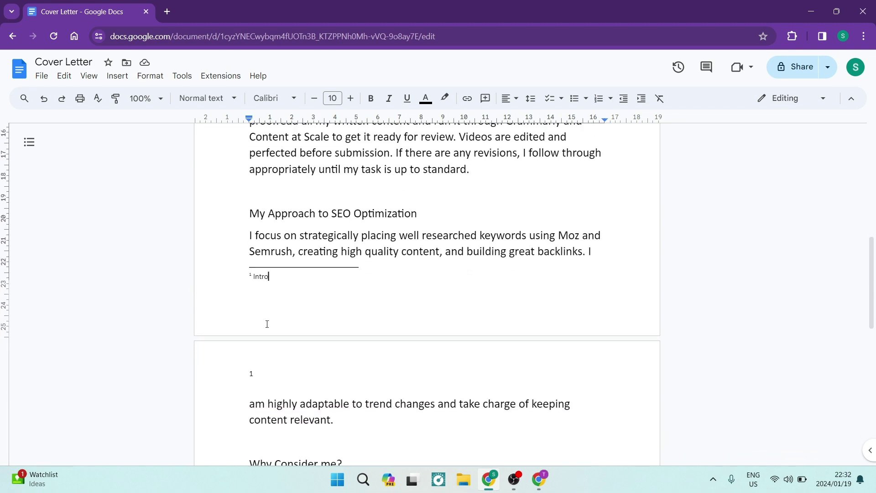
Change the footnote word 'Intro' to Times New Roman.
double_click(264, 277)
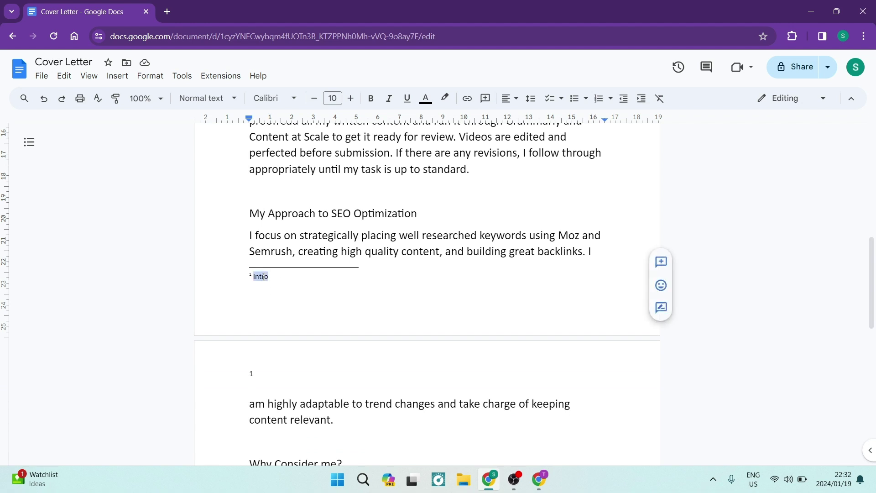
click(294, 98)
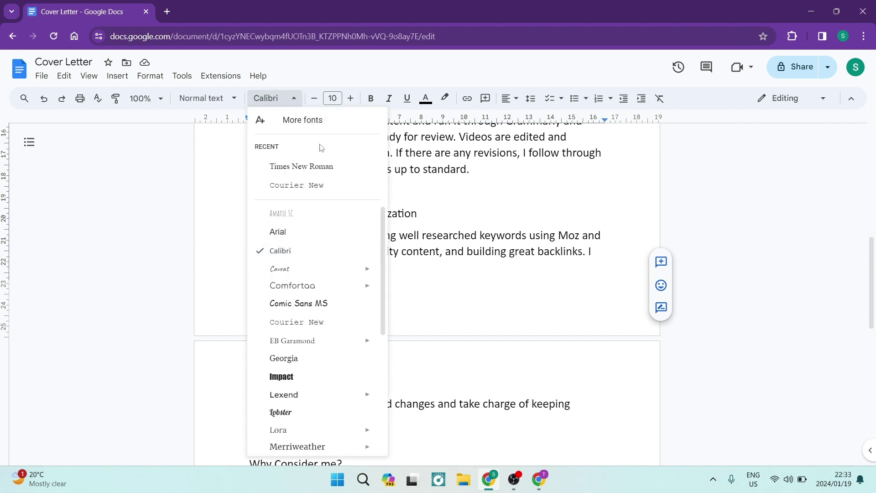
click(299, 167)
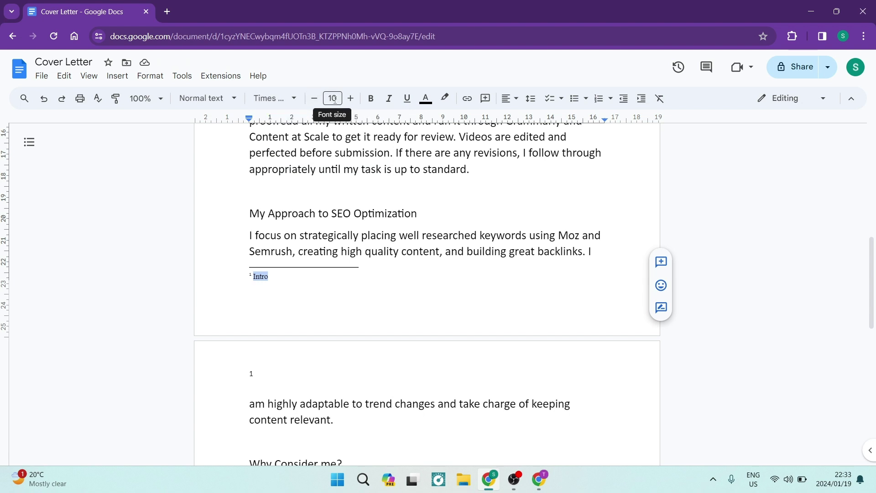
Add space after the 'Intro' footnote paragraph.
click(302, 167)
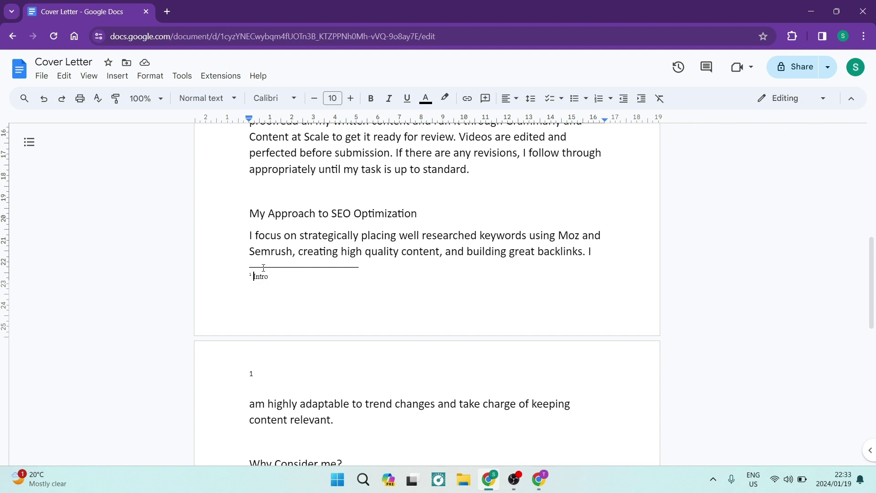
click(147, 78)
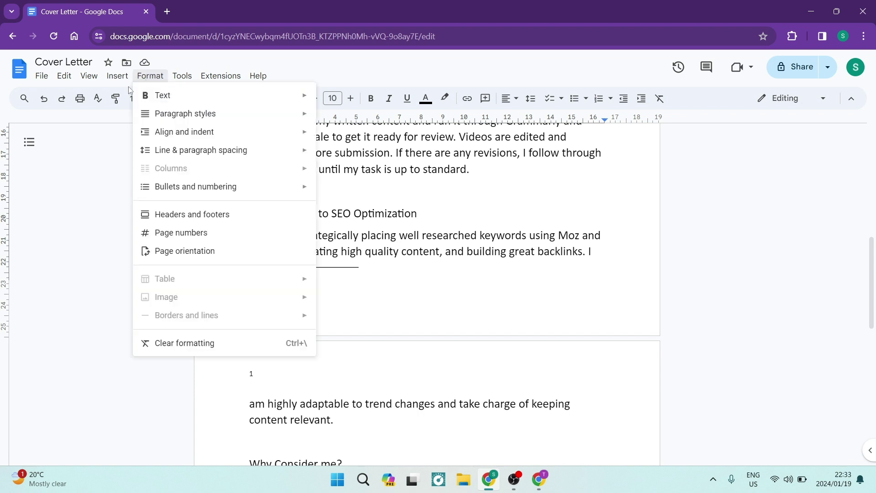
mouse_move(148, 100)
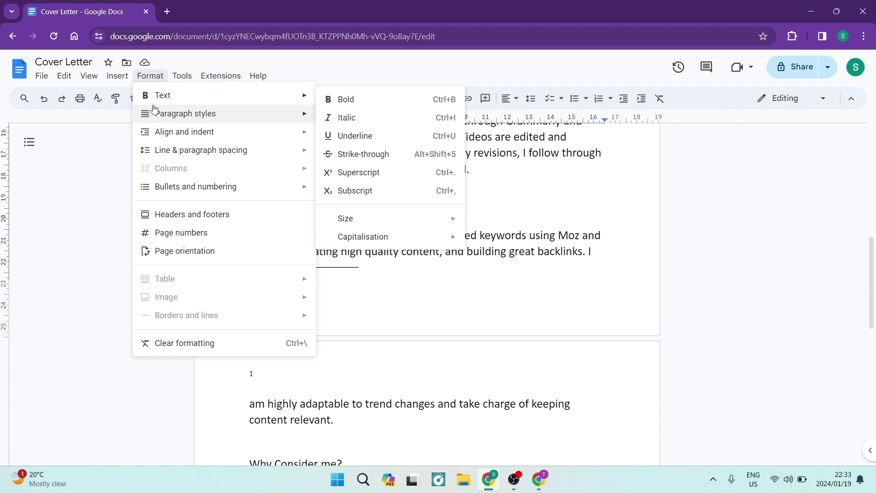
mouse_move(201, 153)
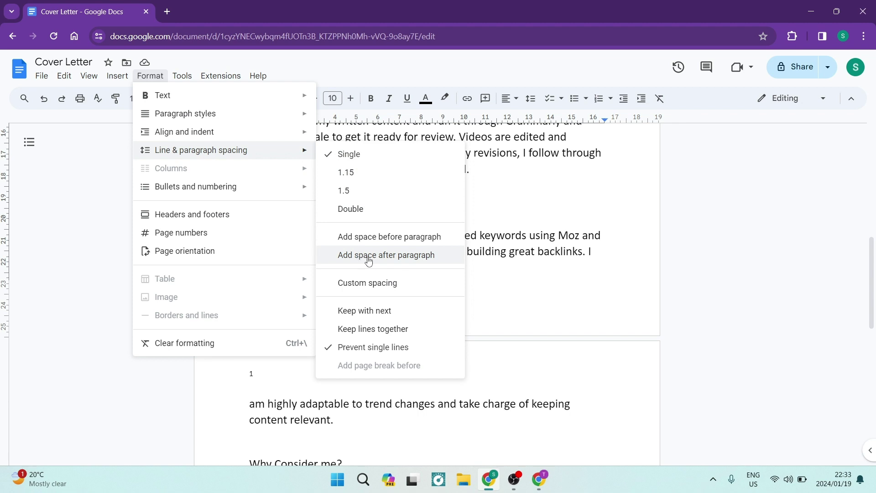
click(413, 258)
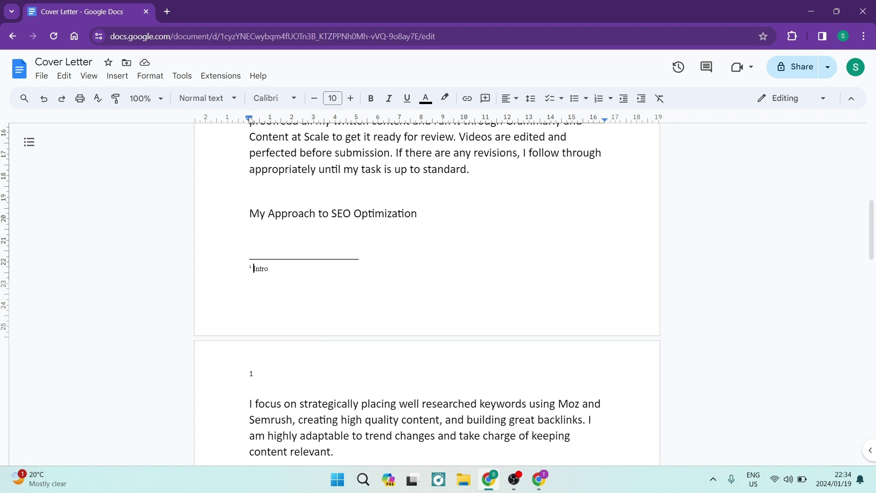
Move the 'Intro' footnote's first-line indent marker to 1.50.
drag(249, 119, 271, 119)
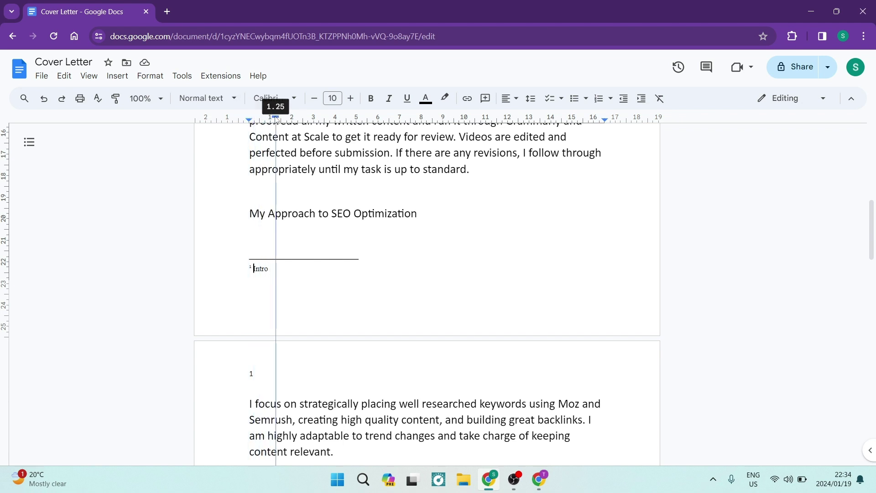
drag(276, 119, 276, 119)
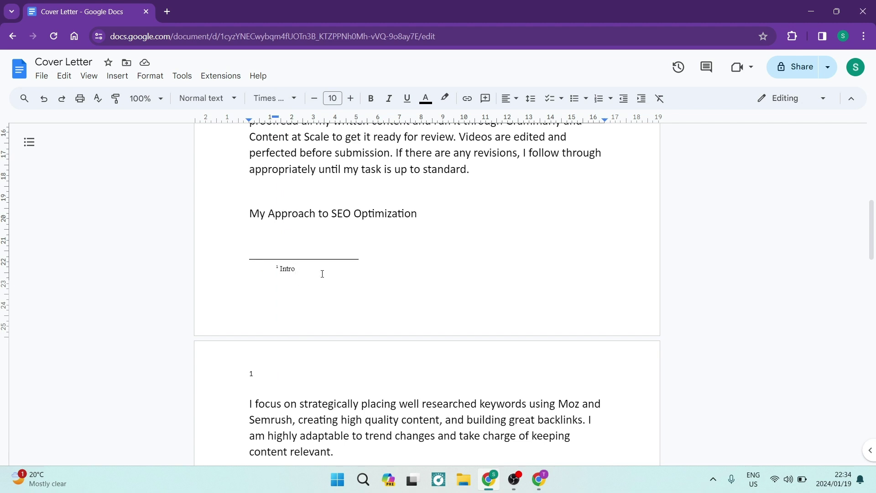